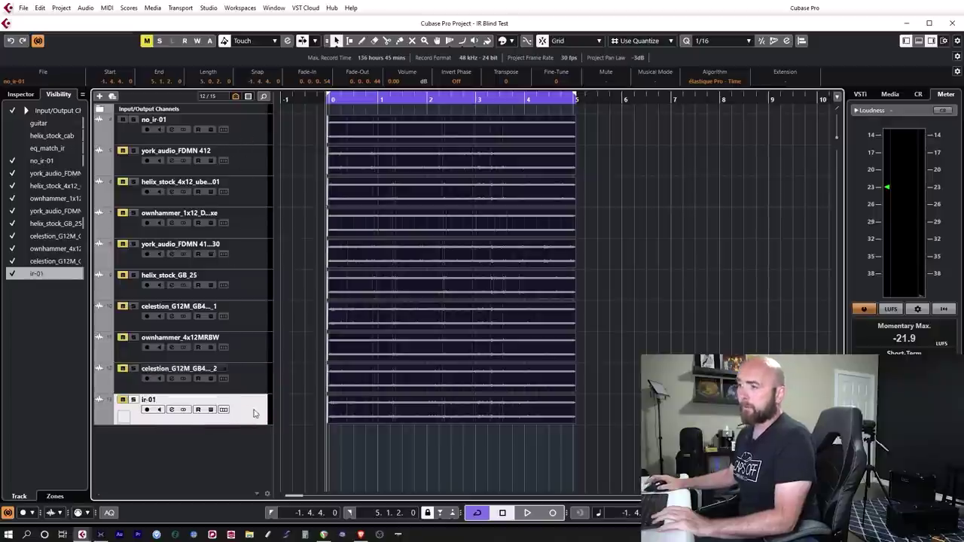
# Step: Select the no_ir-01 track, compare it with york_audio_FDMN 412 soloed during looped playback, and turn off cycle mode
pyautogui.click(260, 129)
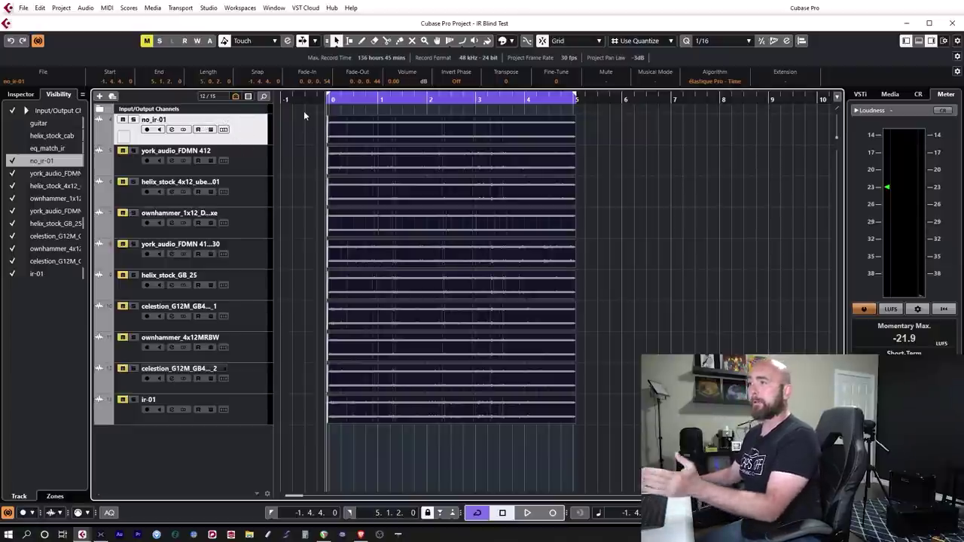
pyautogui.click(134, 151)
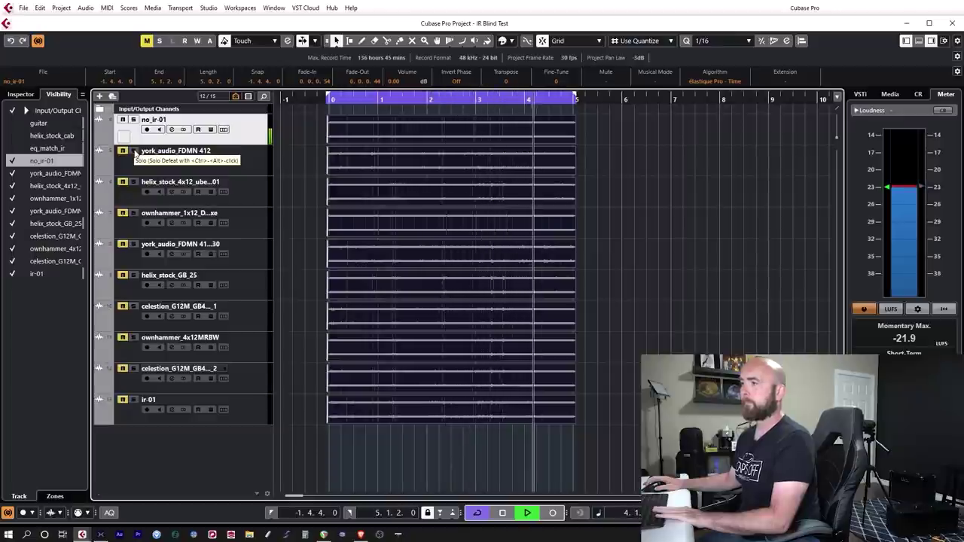
pyautogui.click(133, 150)
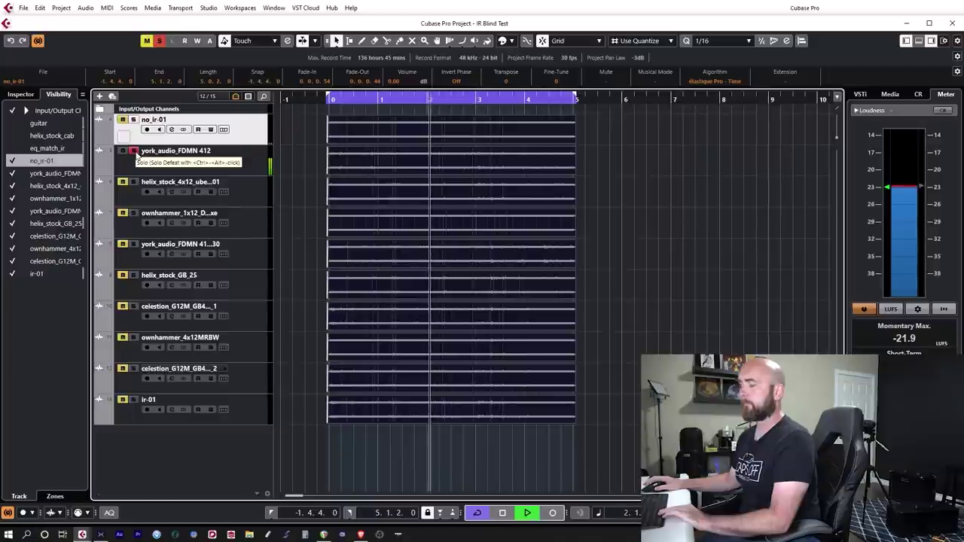
pyautogui.press('KP_Divide')
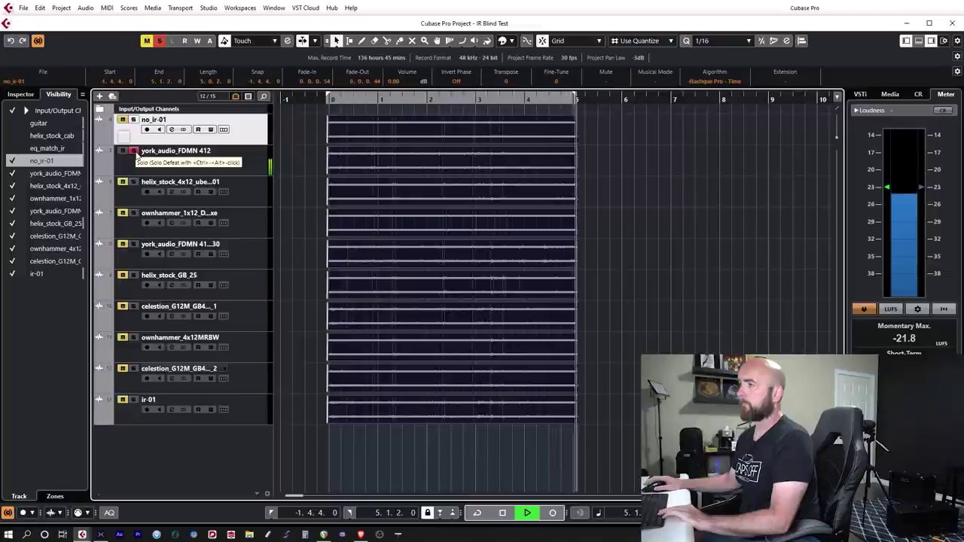
# Step: During playback, audition helix_stock_4x12_ube...01, ownhammer_1x12_D...xe, york_audio_FDMN 41...30 and helix_stock_GB_25 by soloing each track in turn
pyautogui.click(134, 151)
pyautogui.click(133, 183)
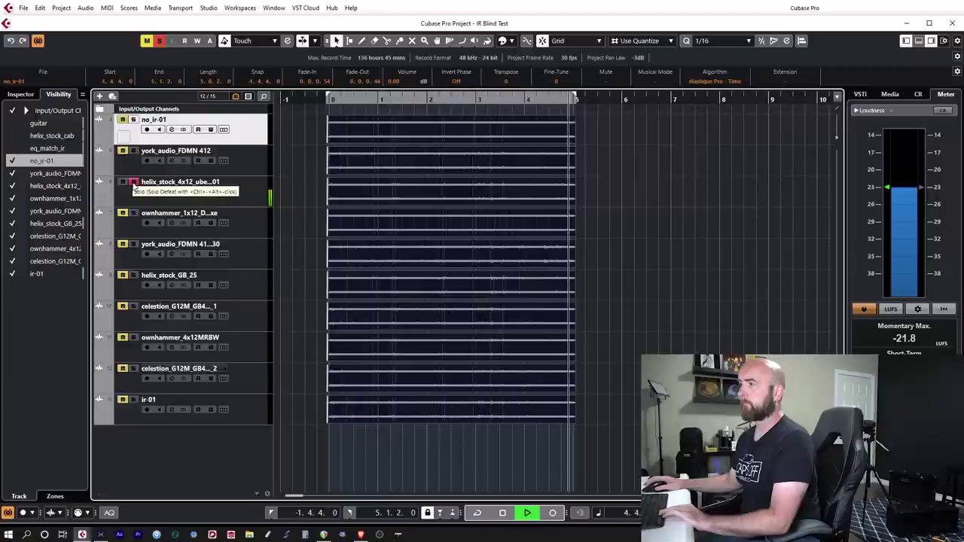
pyautogui.click(132, 214)
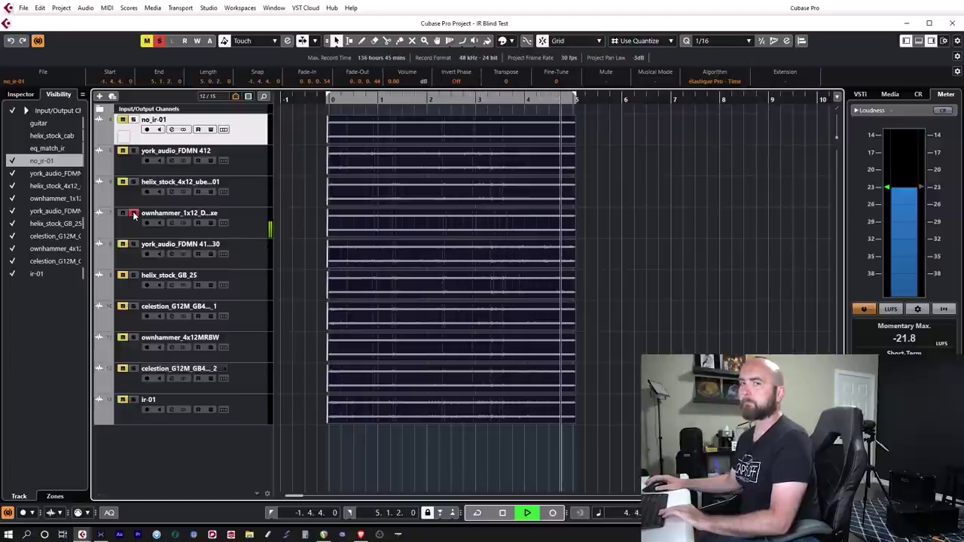
pyautogui.keyDown('ctrl'); pyautogui.click(134, 245); pyautogui.keyUp('ctrl')
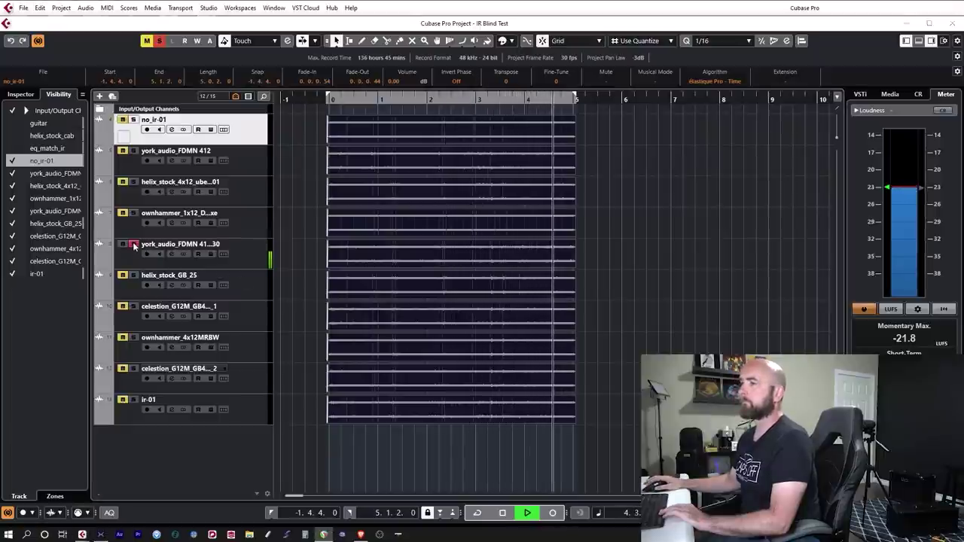
pyautogui.click(133, 276)
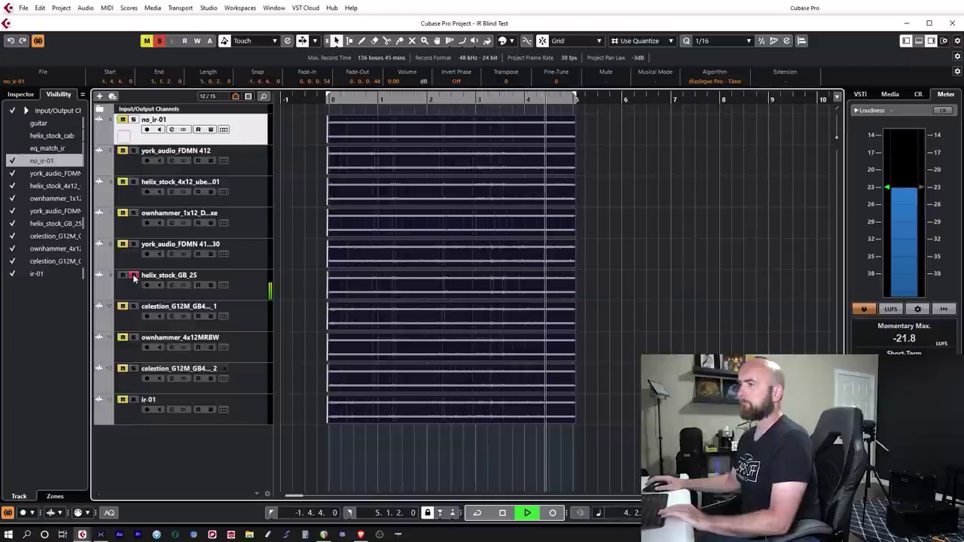
# Step: Audition celestion_G12M_GB4..._1, ownhammer_4x12MRBW and celestion_G12M_GB4..._2 by soloing each track in turn during playback
pyautogui.keyDown('ctrl'); pyautogui.click(133, 307); pyautogui.keyUp('ctrl')
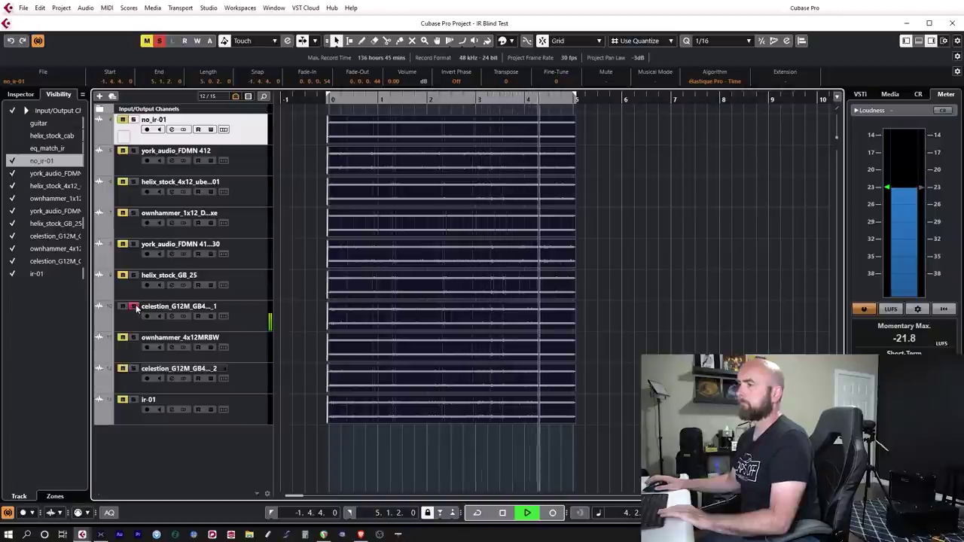
pyautogui.click(133, 338)
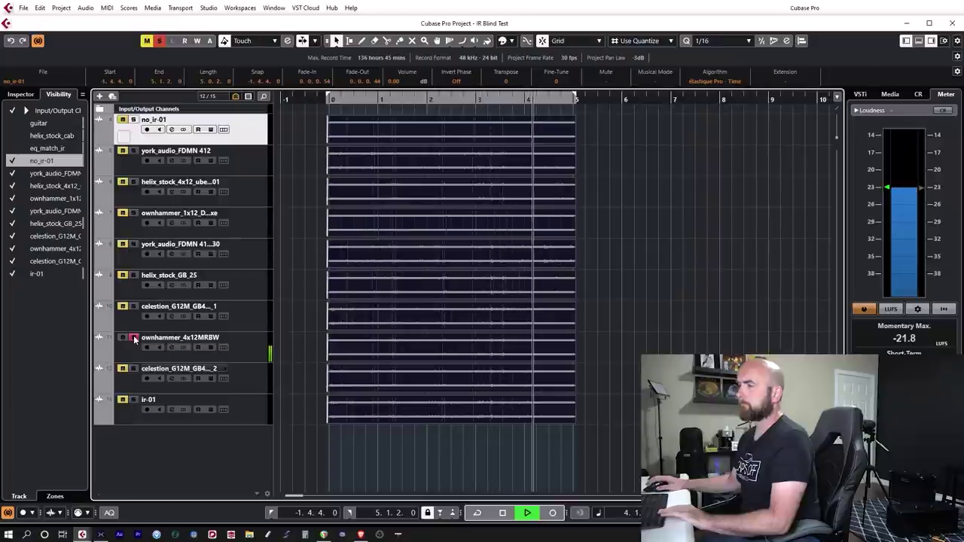
pyautogui.click(133, 338)
pyautogui.click(132, 369)
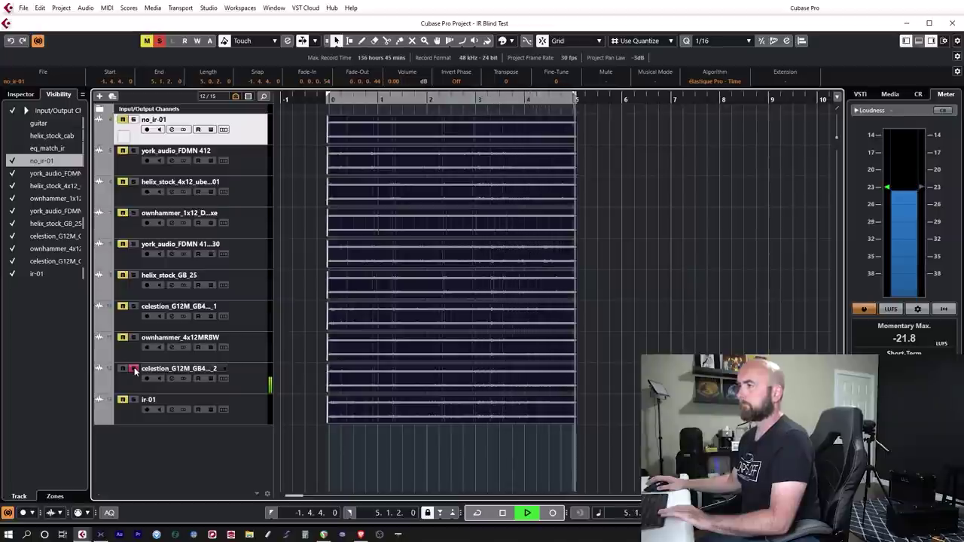
# Step: Unsolo celestion_G12M_GB4..._2, stop playback at the start of the cycle range and turn cycle mode back on
pyautogui.click(134, 368)
pyautogui.press('space')
pyautogui.press('KP_1')
pyautogui.press('KP_Divide')
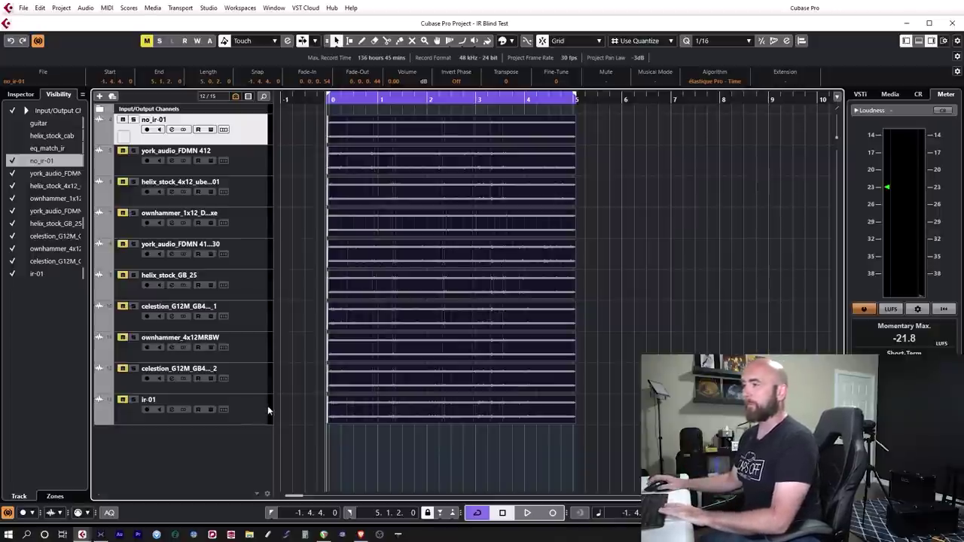
# Step: Compare ir-01 with no_ir-01 during looped playback by repeatedly toggling solo on ir-01, finishing with solo off and playback stopped
pyautogui.press('space')
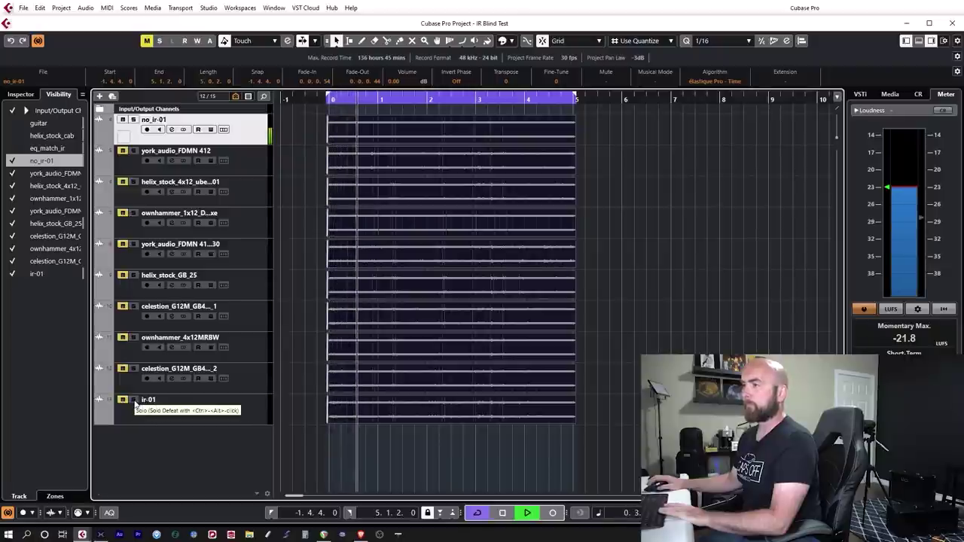
pyautogui.click(134, 400)
pyautogui.click(134, 401)
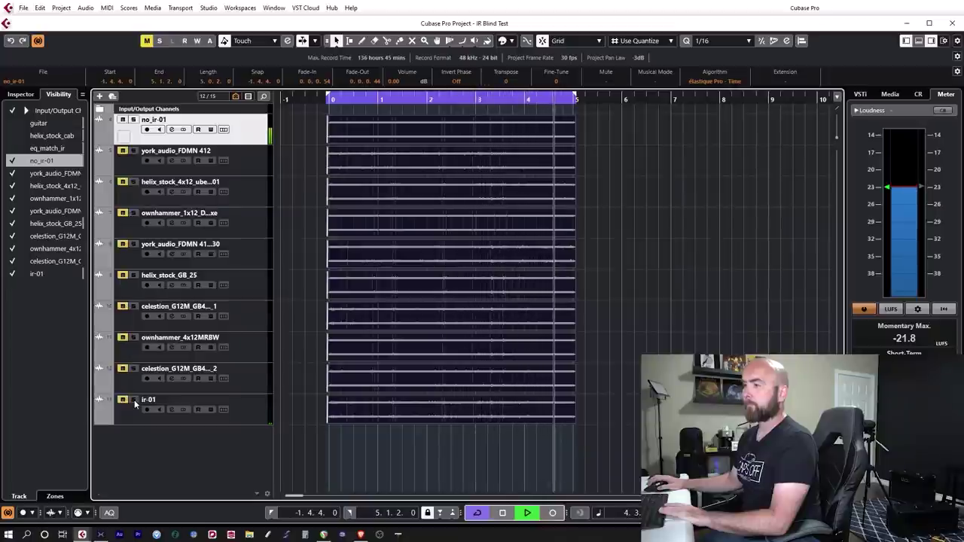
pyautogui.click(134, 400)
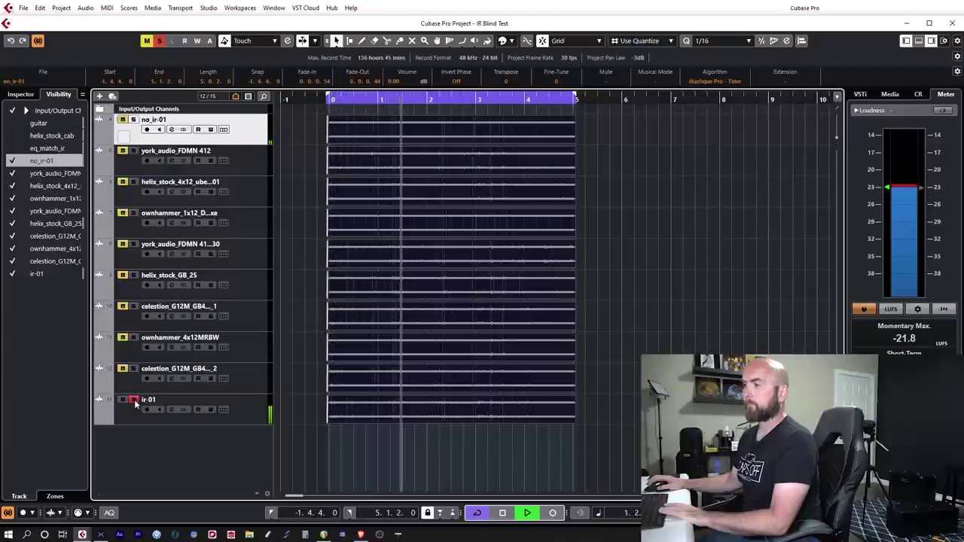
pyautogui.click(134, 400)
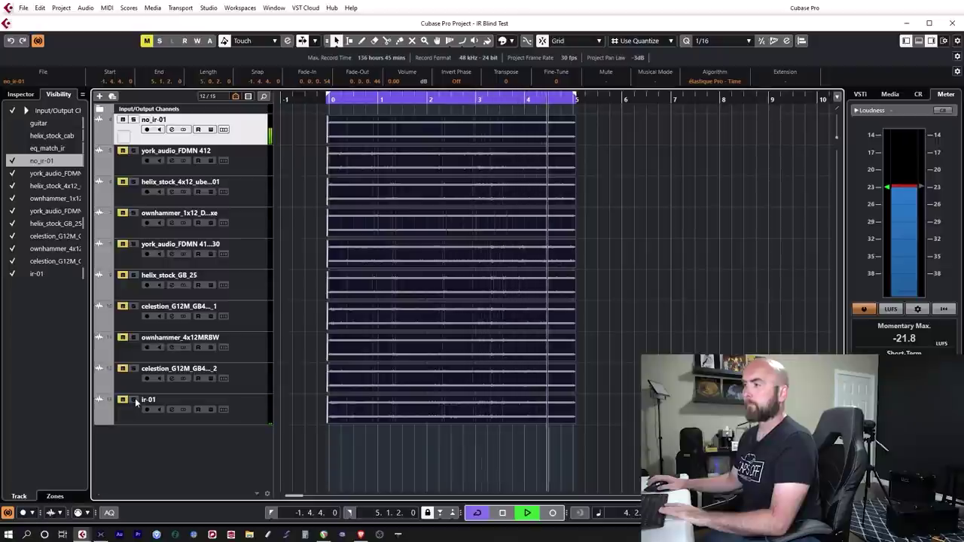
pyautogui.click(134, 400)
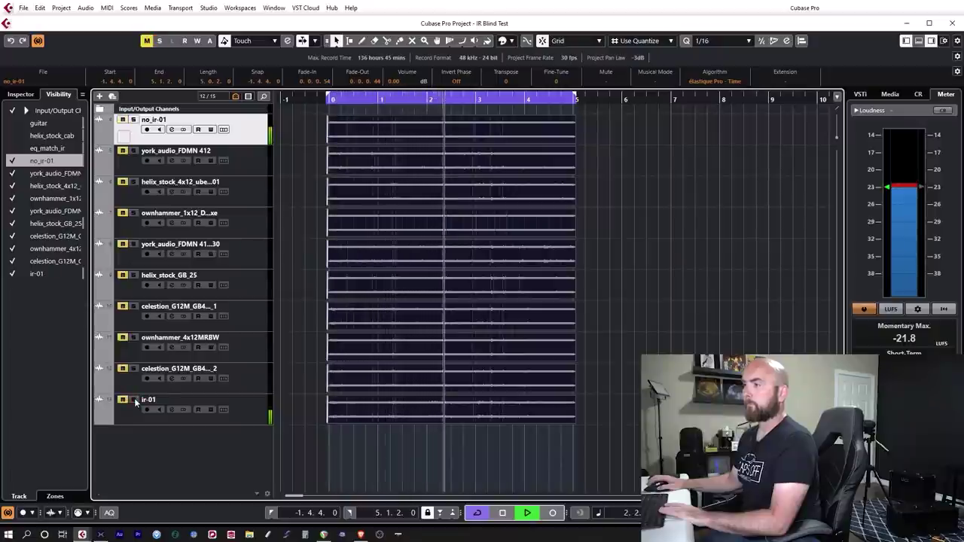
pyautogui.click(134, 401)
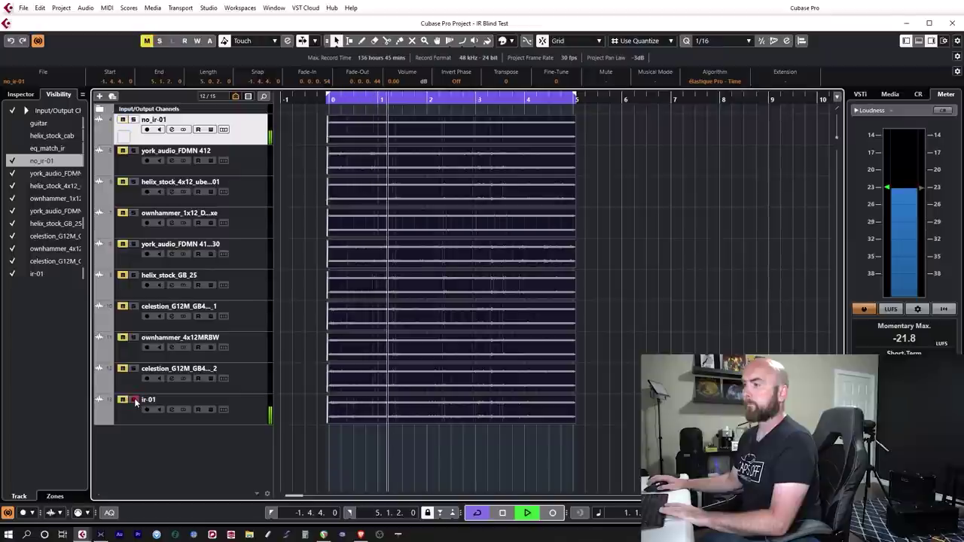
pyautogui.press('space')
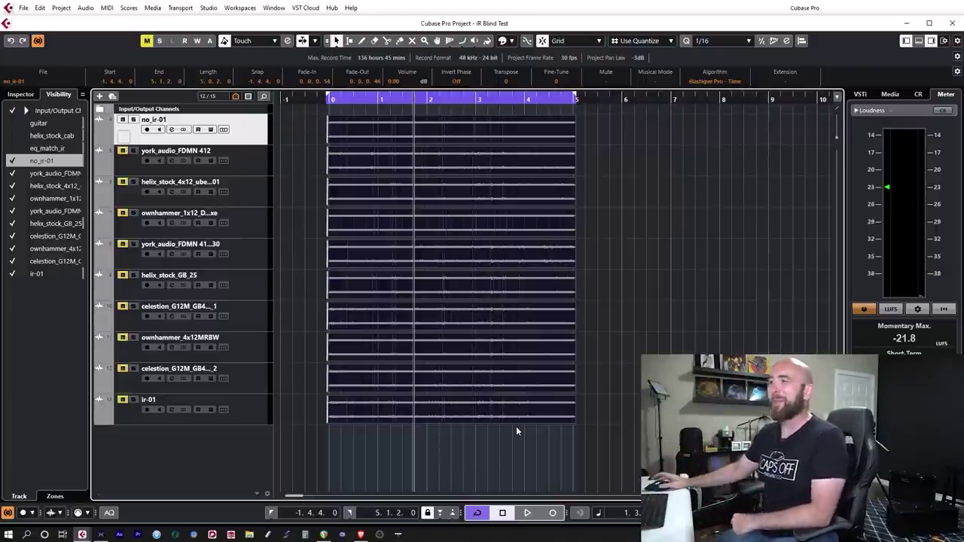
# Step: Audition the ownhammer_1x12_D...xe track soloed from the start of the cycle range, finishing with solo off and playback stopped
pyautogui.press('KP_1')
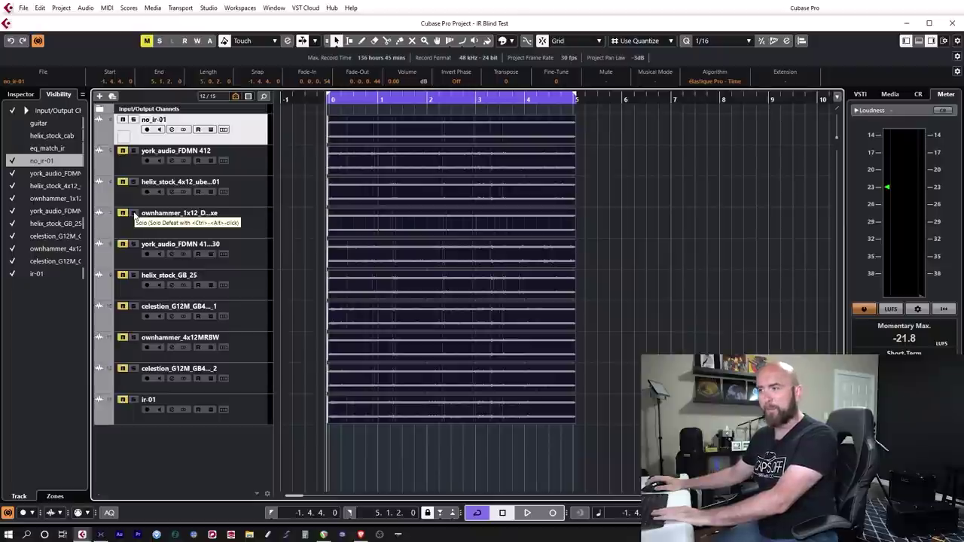
pyautogui.click(134, 213)
pyautogui.press('space')
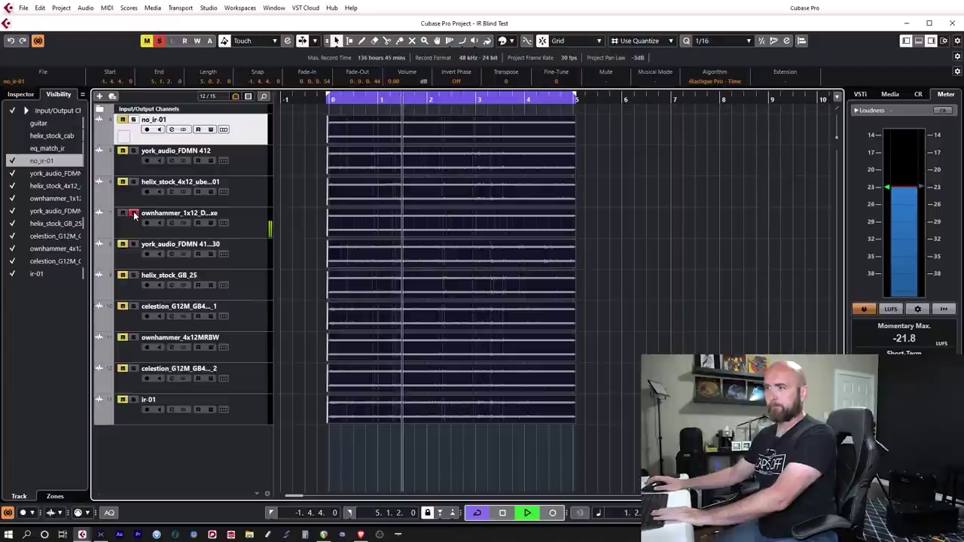
pyautogui.click(133, 213)
pyautogui.press('space')
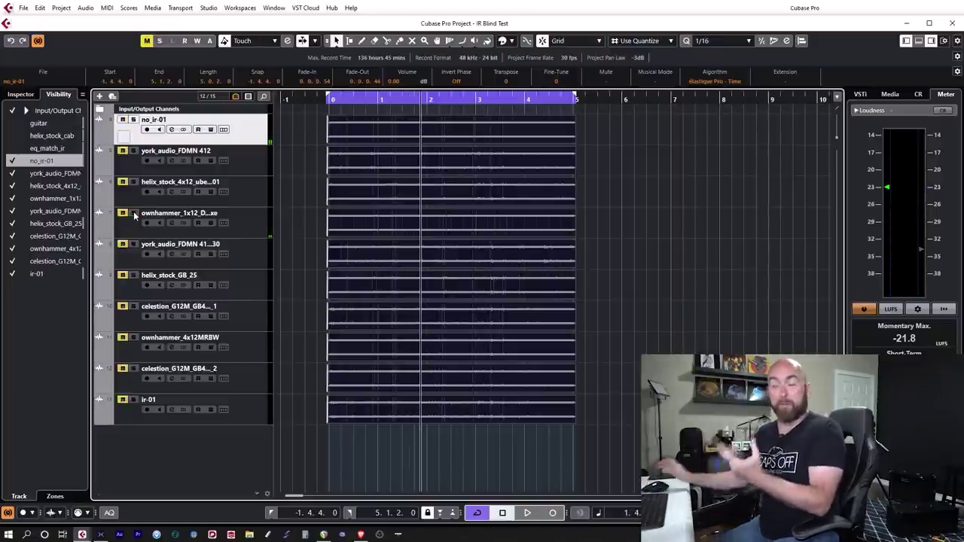
# Step: Close the eq_match_ir track's Helix Native window and bring the guitar track's Helix Native window fully into view
pyautogui.moveTo(963, 92); pyautogui.dragTo(686, 41)
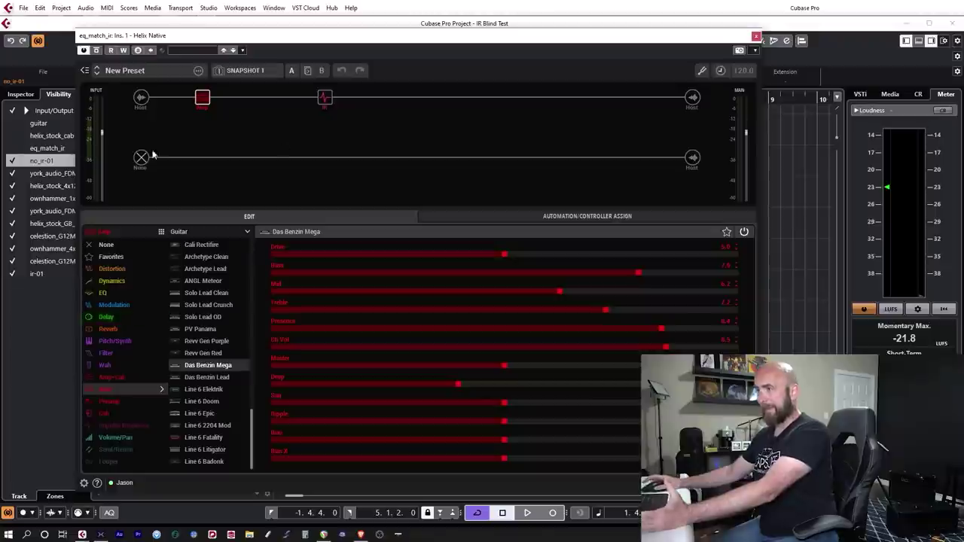
pyautogui.click(757, 36)
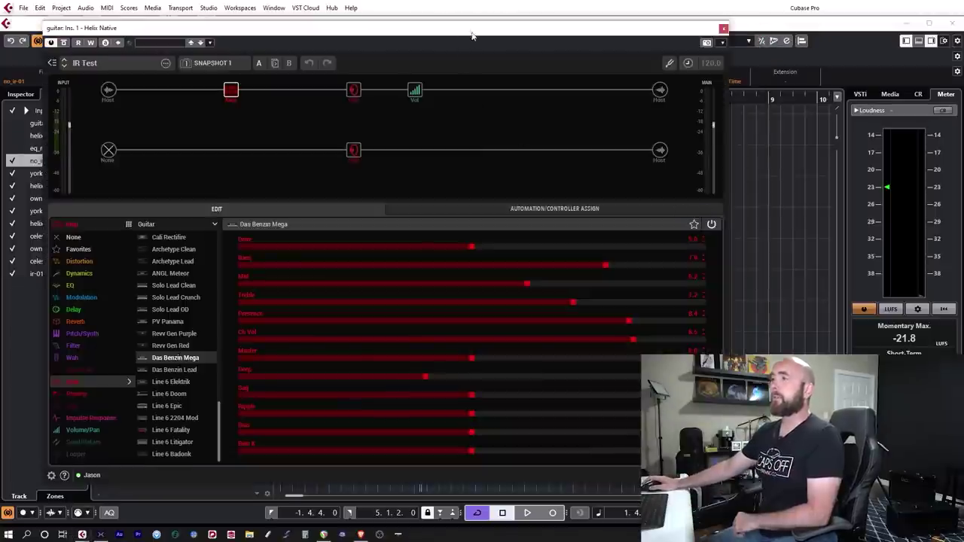
pyautogui.moveTo(399, 22); pyautogui.dragTo(471, 33)
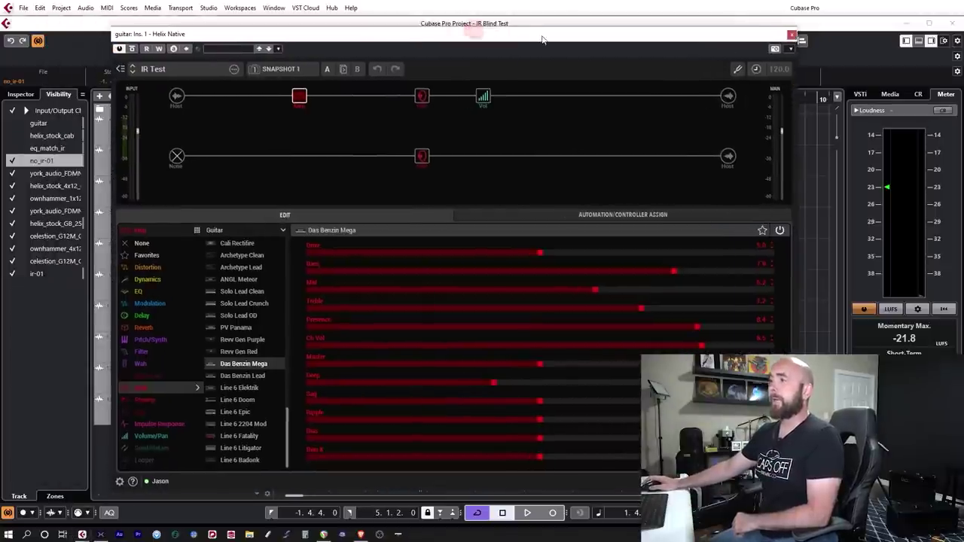
# Step: Examine the cab blocks on the upper and lower paths of the IR Test preset and the Das Benzin Mega amp settings
pyautogui.moveTo(423, 147)
pyautogui.click(422, 153)
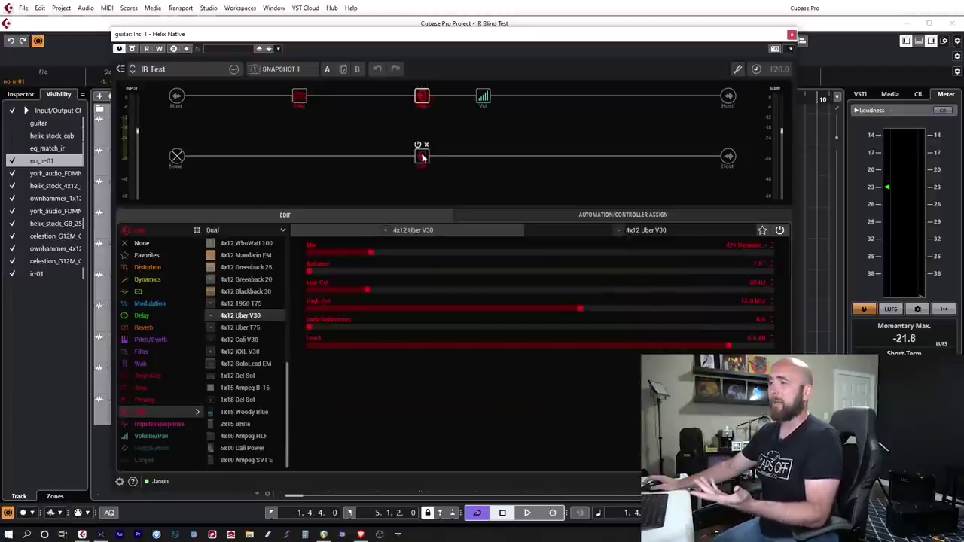
pyautogui.click(422, 95)
pyautogui.click(422, 153)
pyautogui.click(421, 94)
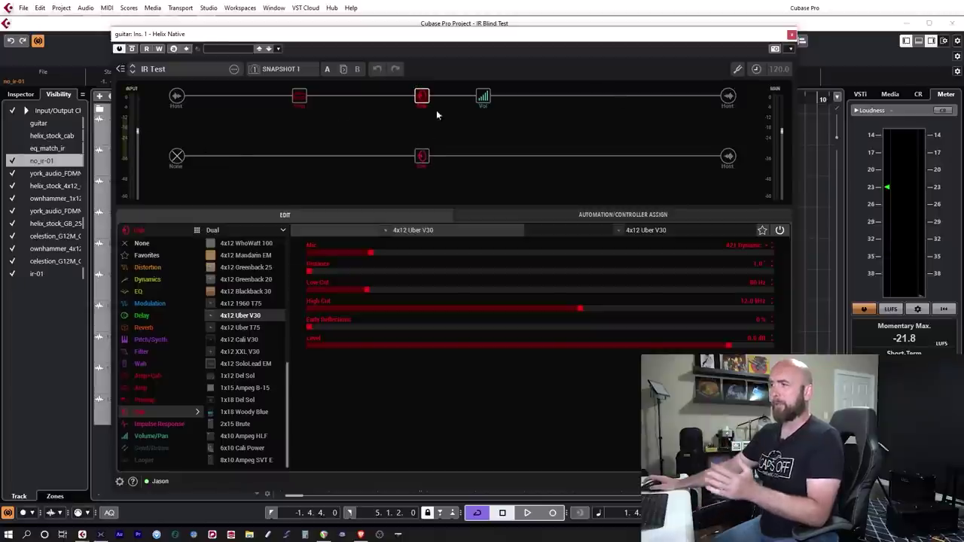
pyautogui.click(300, 96)
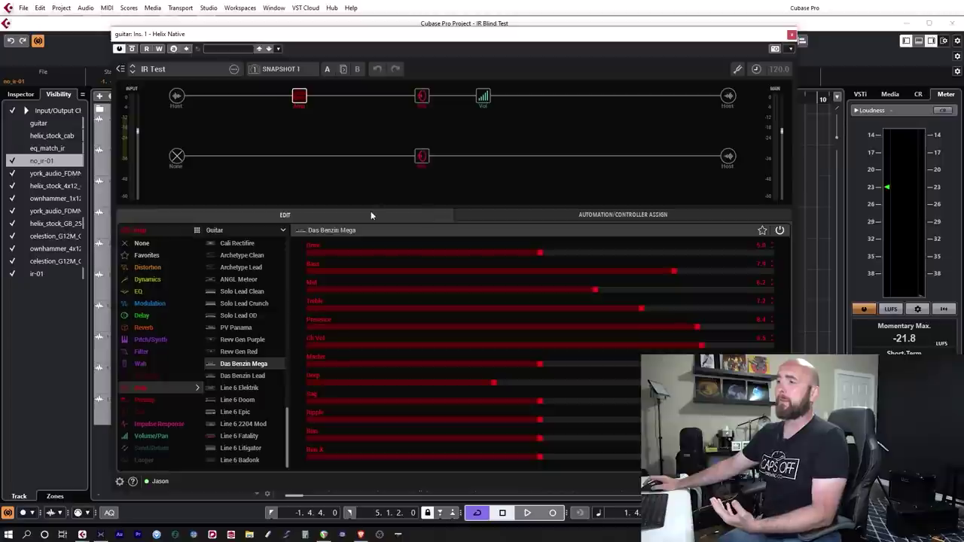
# Step: Examine the mic settings of both 4x12 Uber V30 cabs on the upper path and the Gain block's level
pyautogui.click(419, 101)
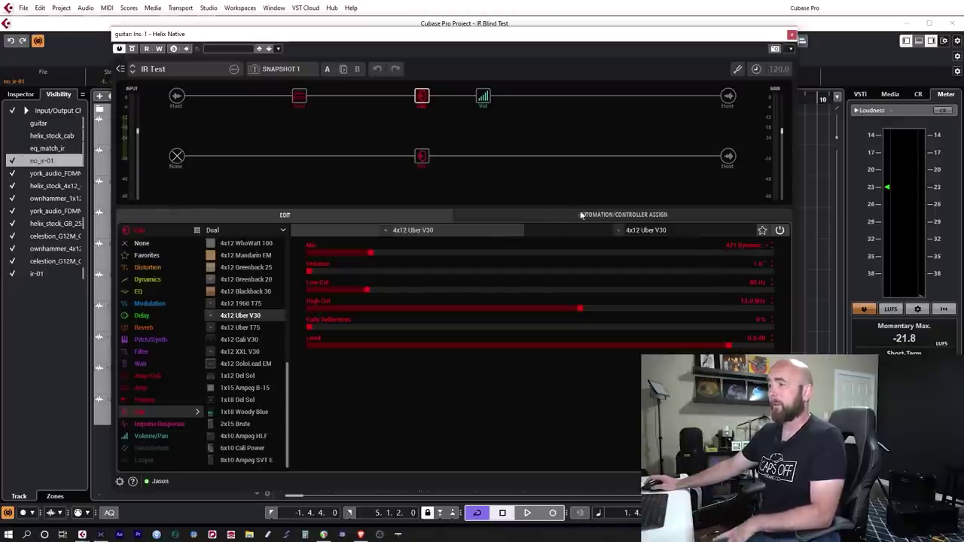
pyautogui.click(612, 231)
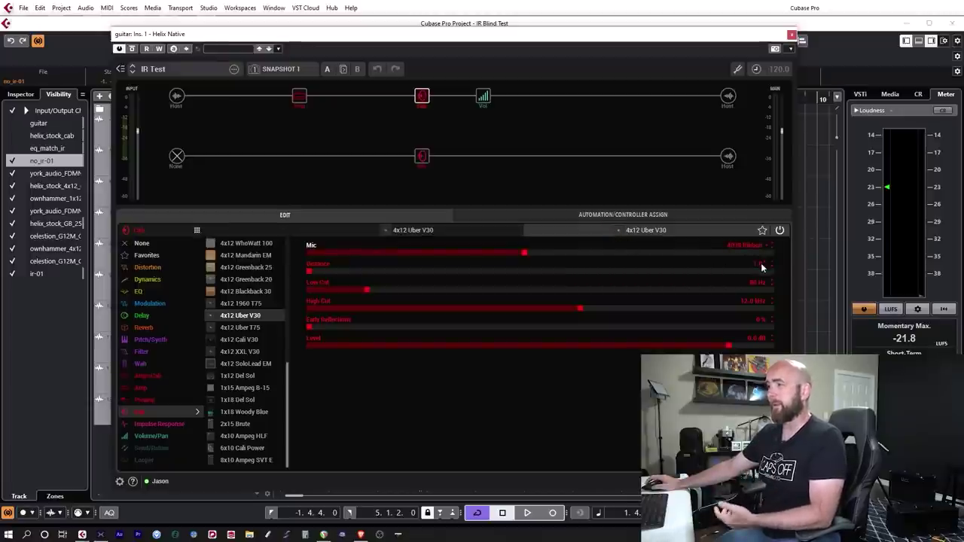
pyautogui.click(458, 232)
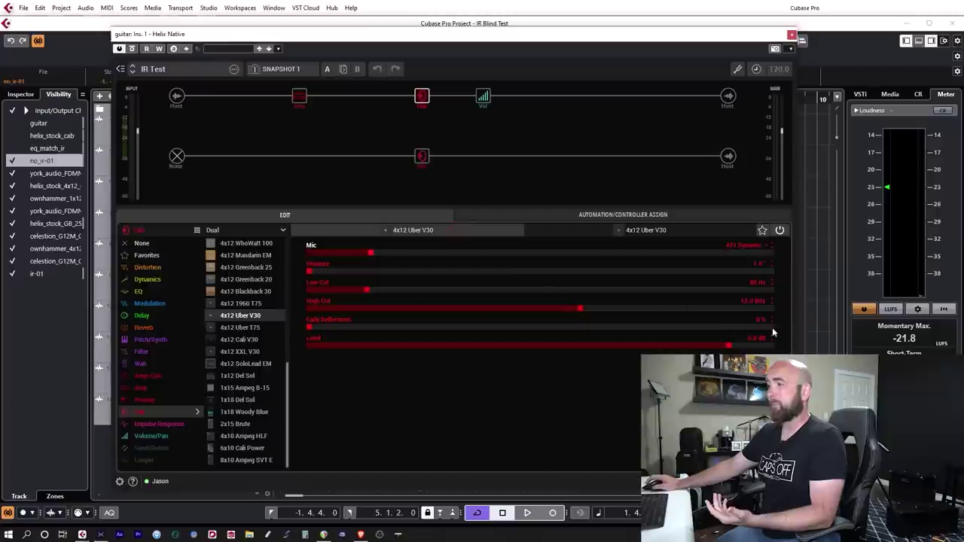
pyautogui.click(673, 234)
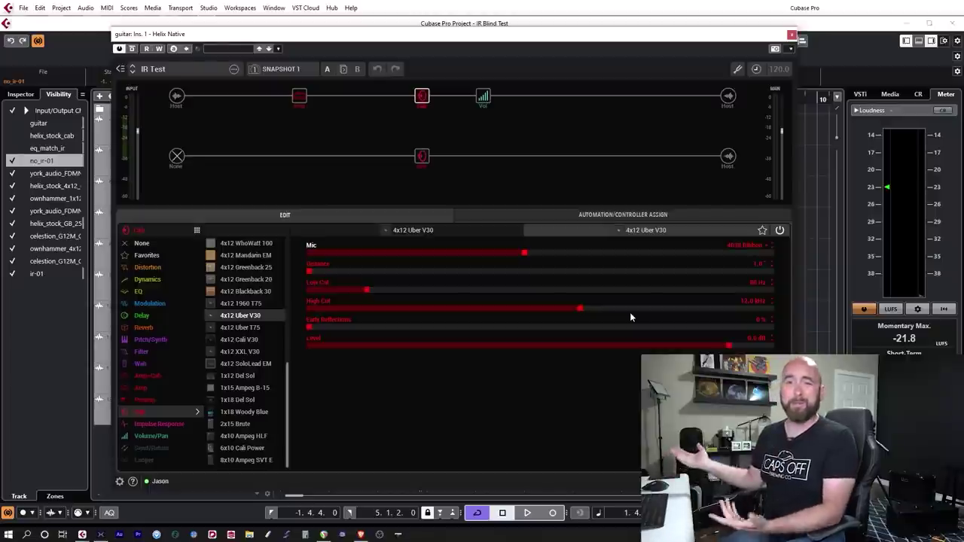
pyautogui.click(482, 104)
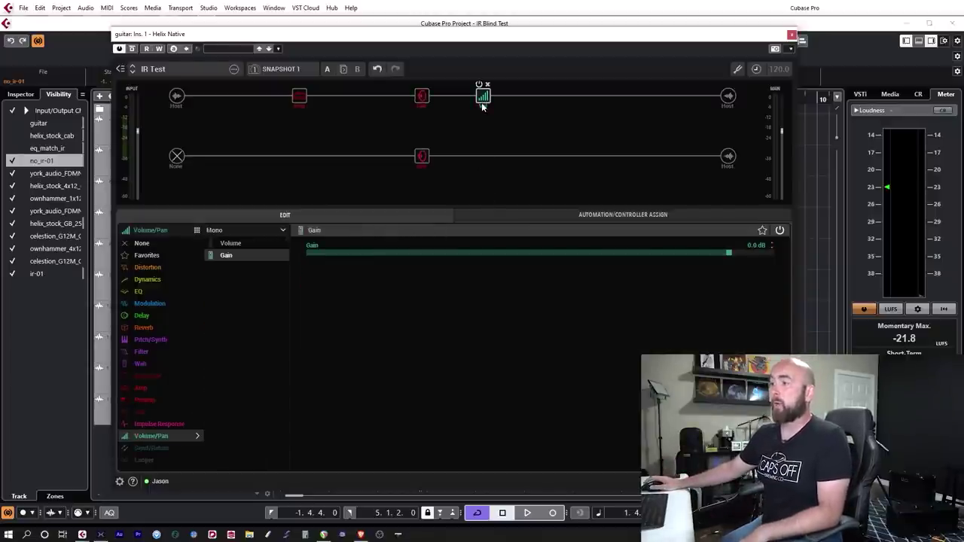
pyautogui.click(421, 99)
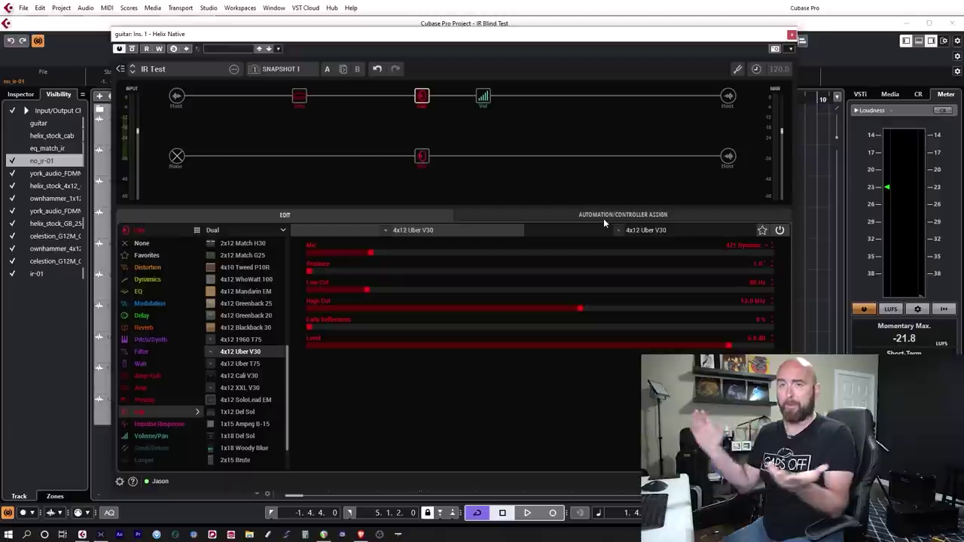
# Step: Examine the mic settings of both 4x12 Greenback 25 cabs on the lower path, and close the plugin window
pyautogui.click(422, 155)
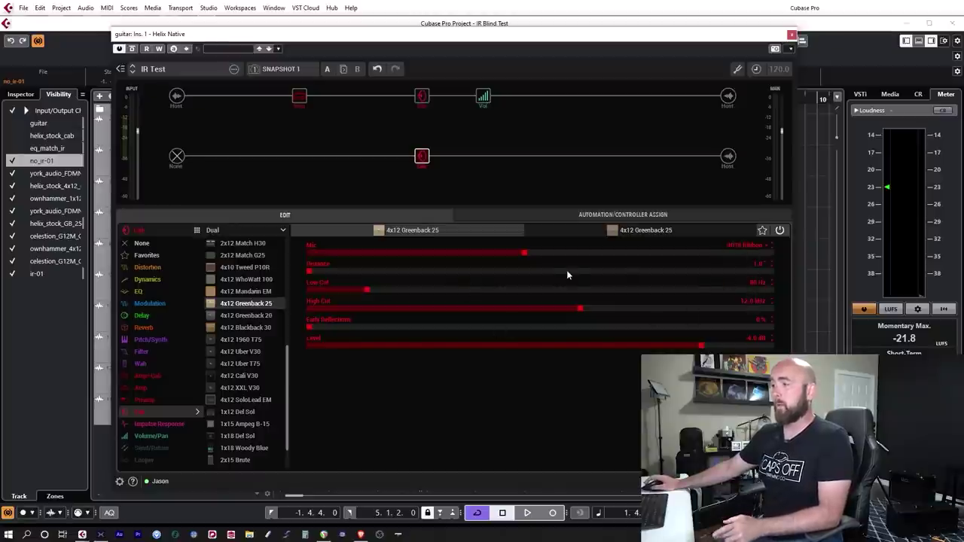
pyautogui.click(590, 230)
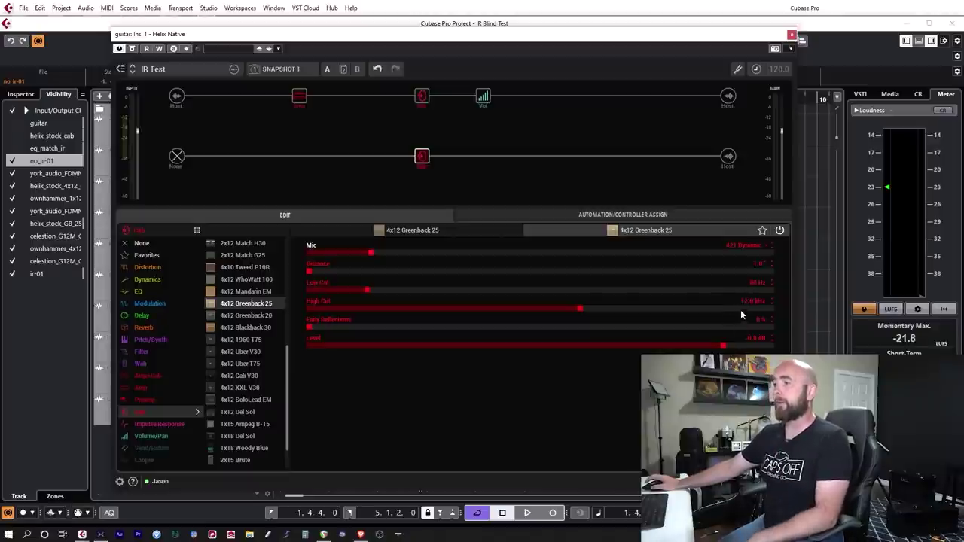
pyautogui.moveTo(437, 107)
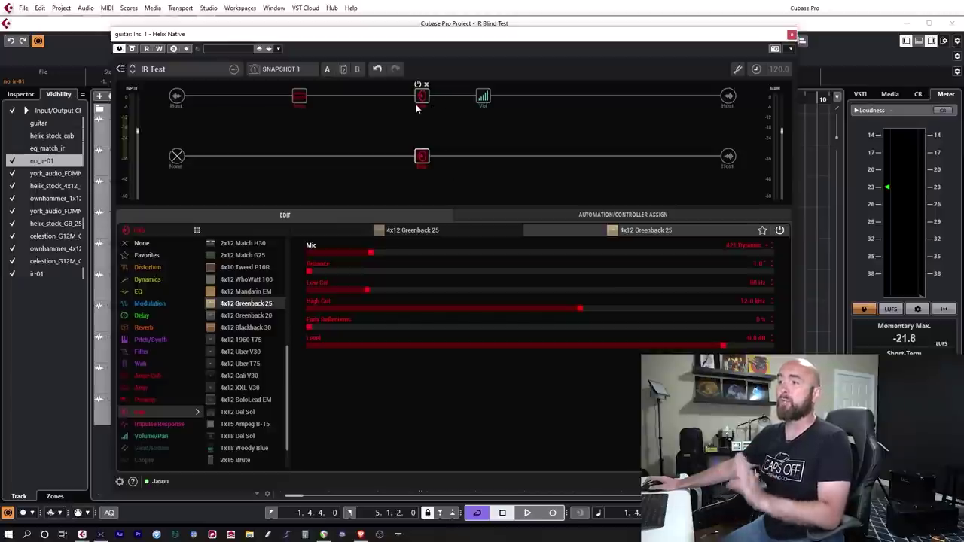
pyautogui.click(791, 34)
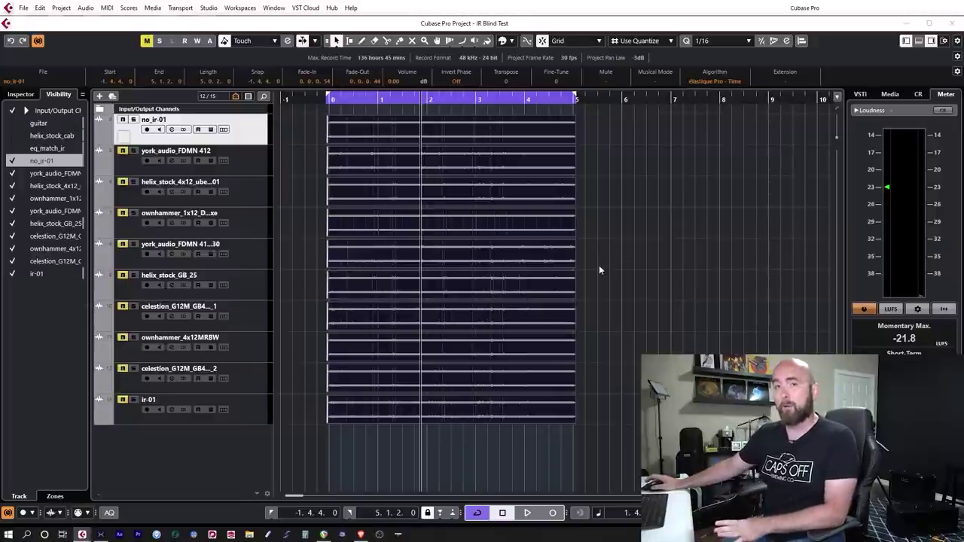